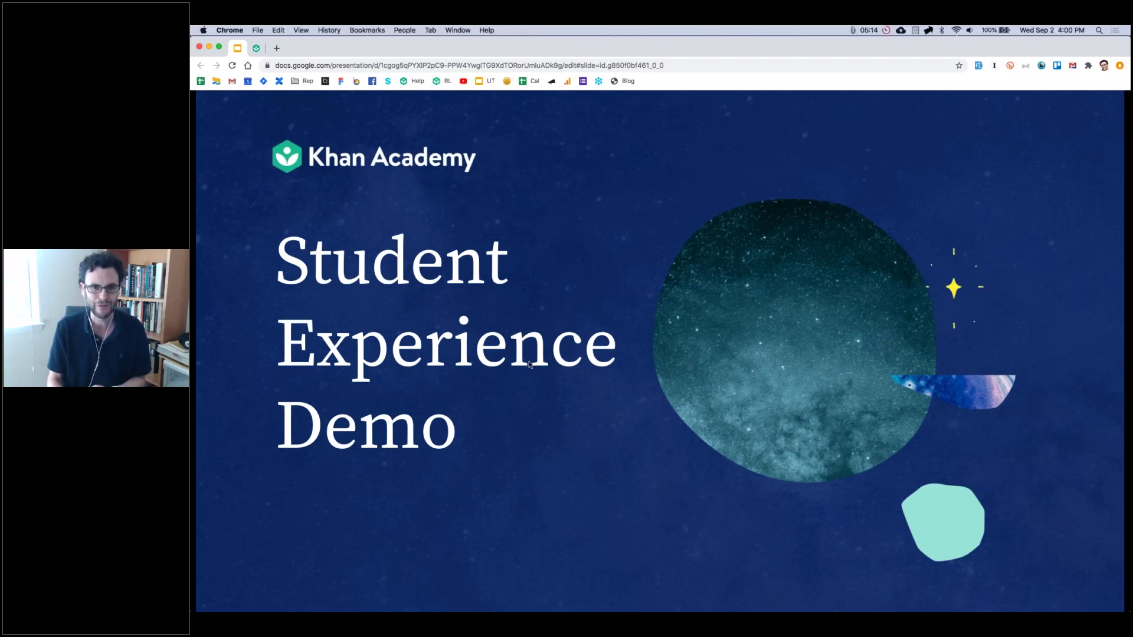
Advance from the Student Experience Demo title slide to the 'A Couple of Things…' slide.
{"action": "key", "text": "Right"}
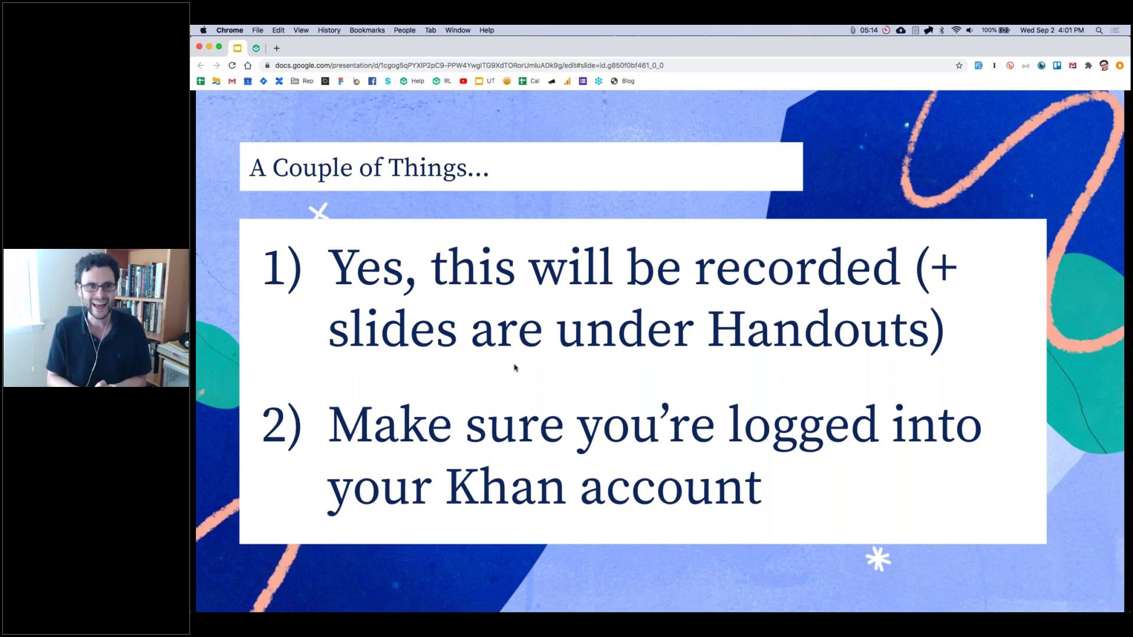
Show the Great Teaching = Great Empathy slide and its student GIF, then reach the Step 1 slide.
{"action": "key", "text": "Right"}
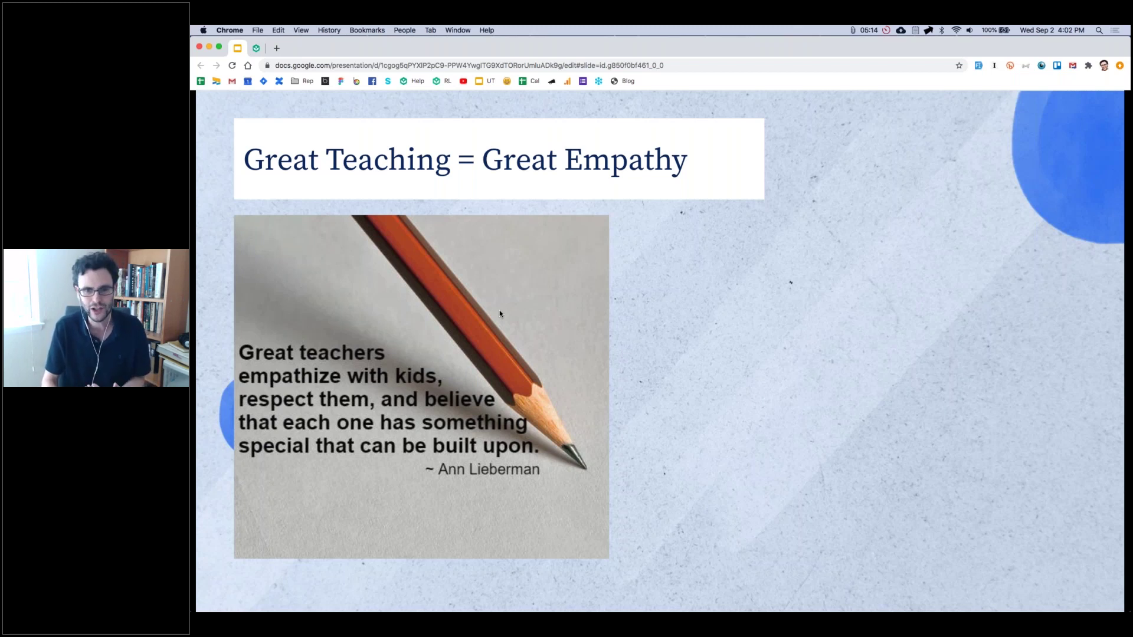
{"action": "key", "text": "Right"}
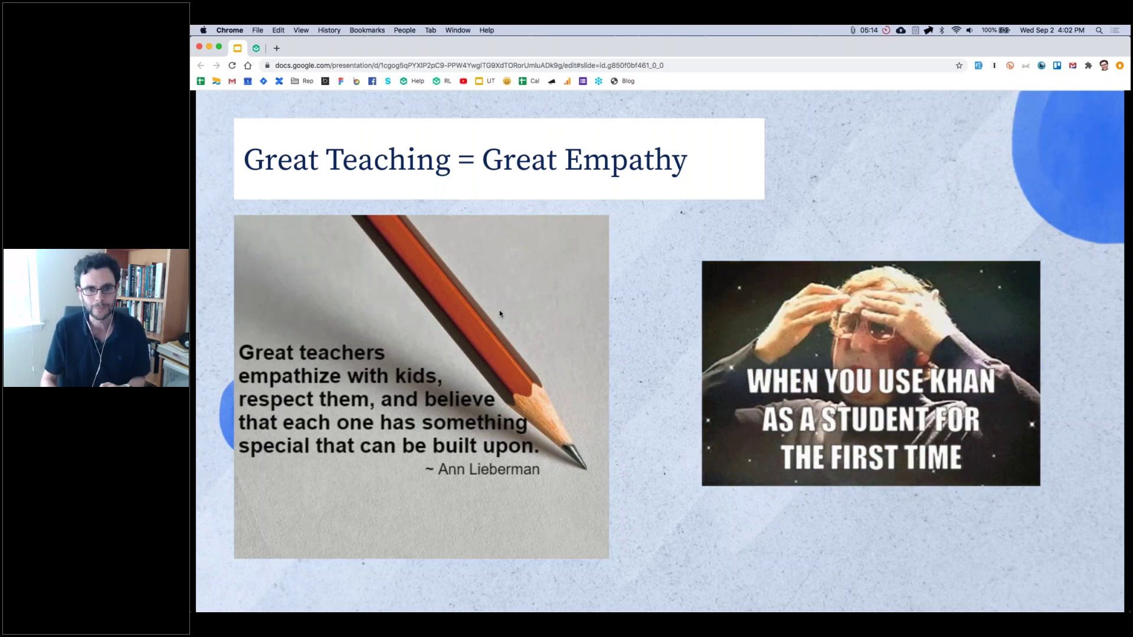
{"action": "key", "text": "Right"}
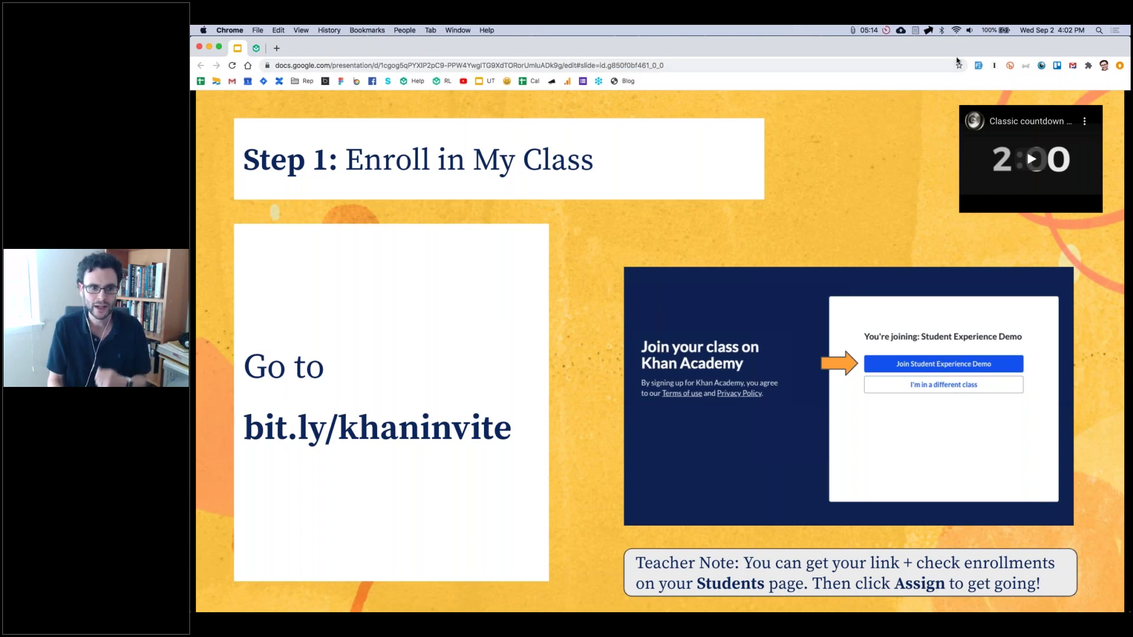
Tile the Slides window on the left half beside the incognito Khan Academy window.
{"action": "key", "text": "super+ctrl+f"}
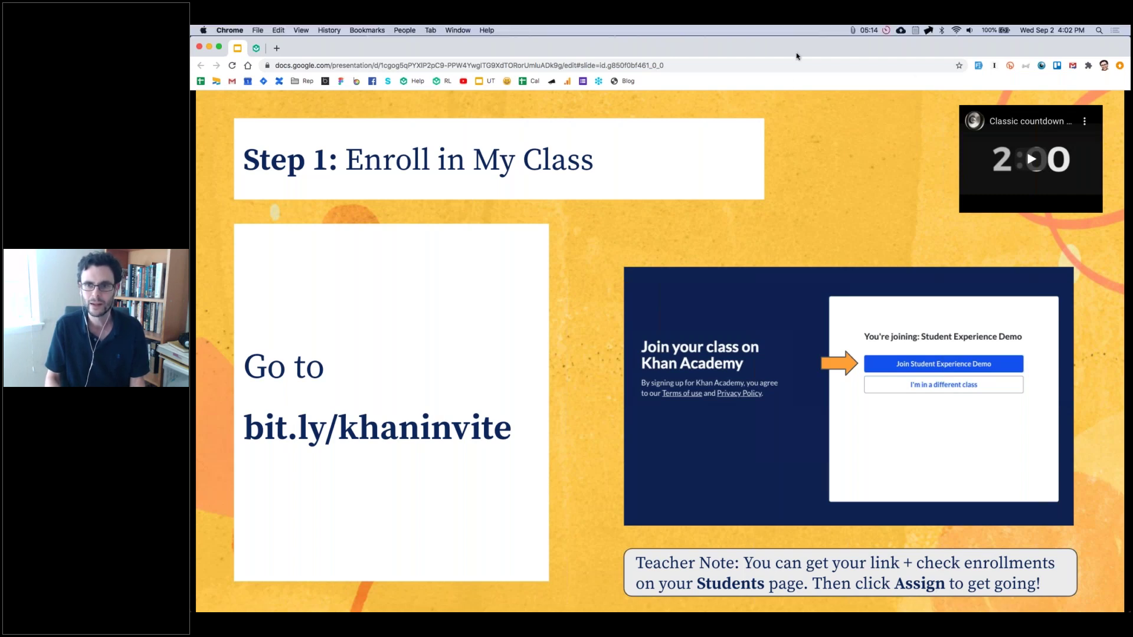
{"action": "key", "text": "ctrl+alt+Left"}
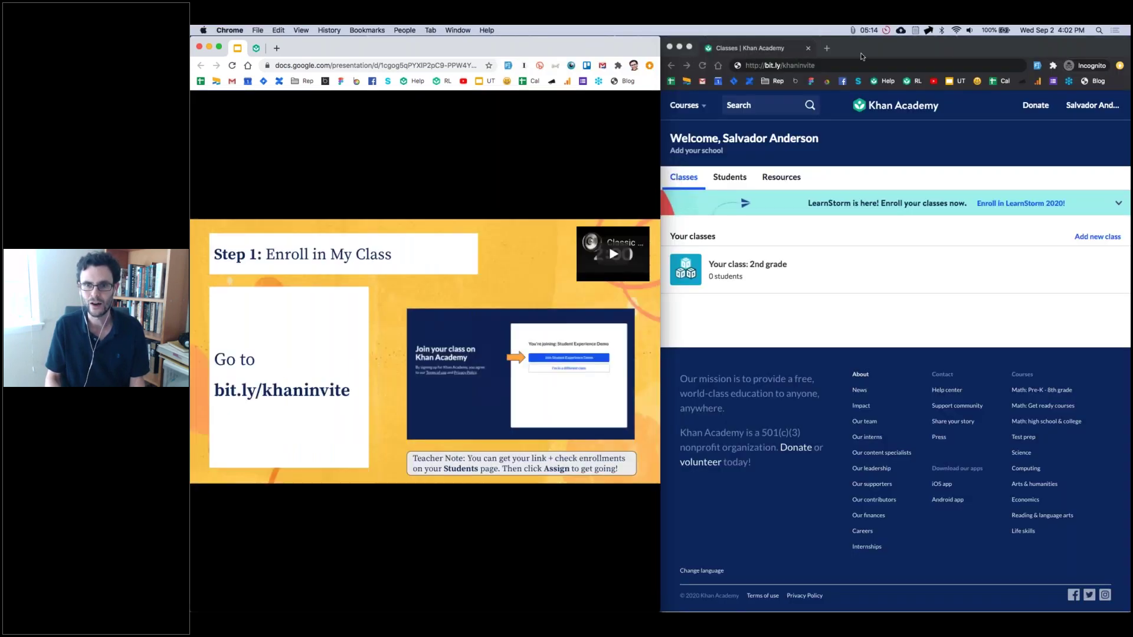
Join Student Experience Demo via bit.ly/khaninvite, start the two-minute slide timer, and advance to Step 2.
{"action": "left_click", "coordinate": [770, 68]}
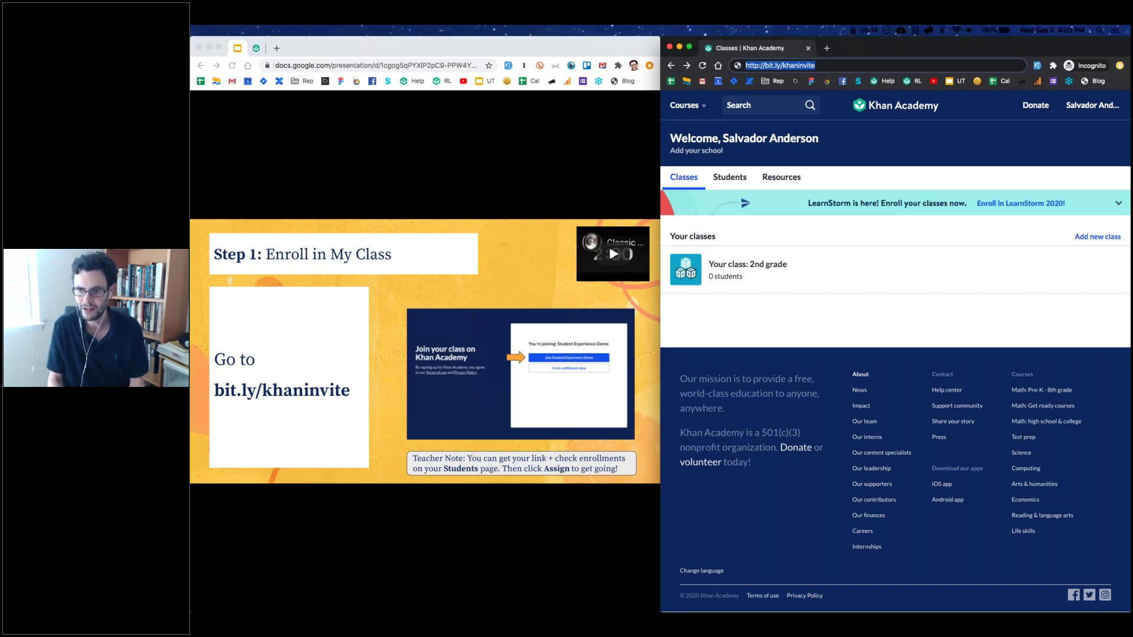
{"action": "left_click", "coordinate": [961, 65]}
{"action": "key", "text": "Return"}
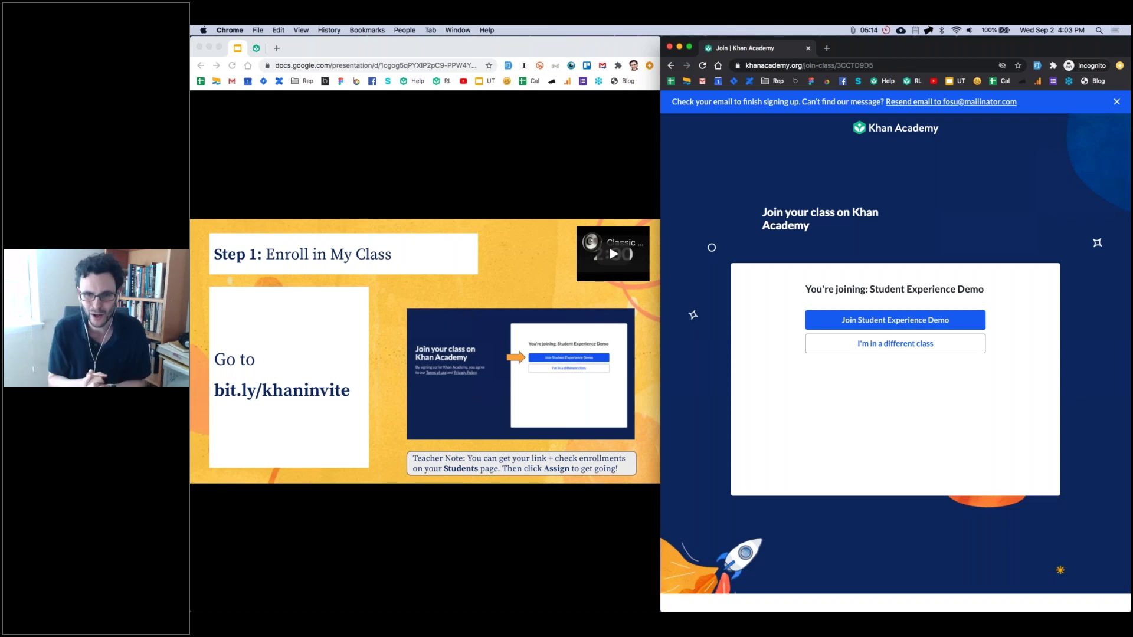
{"action": "left_click", "coordinate": [890, 322]}
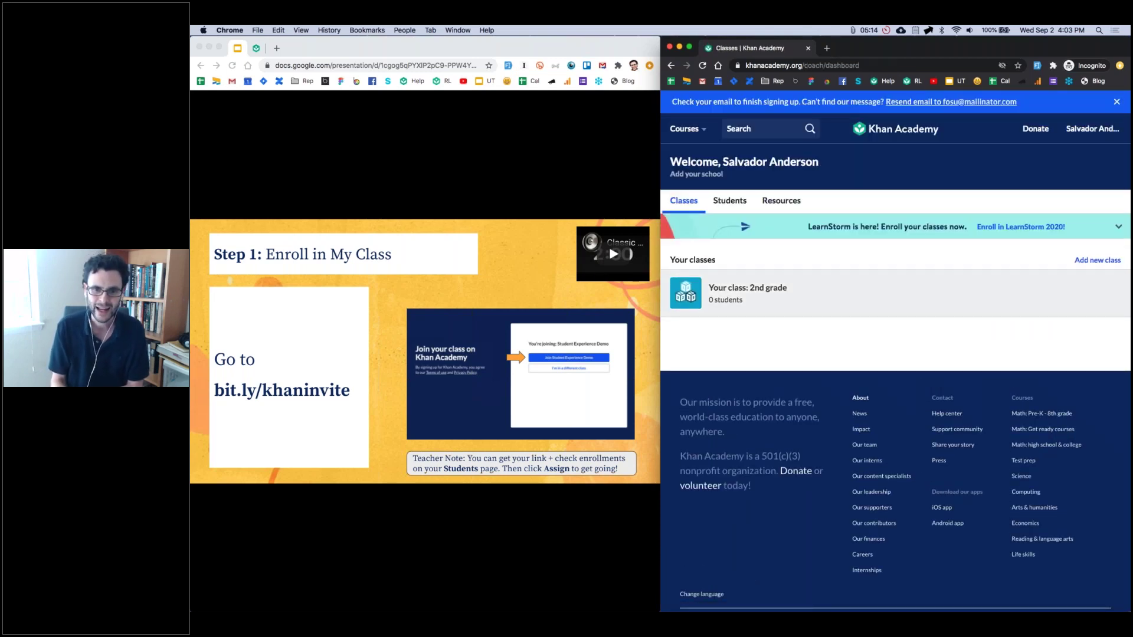
{"action": "left_click", "coordinate": [614, 255]}
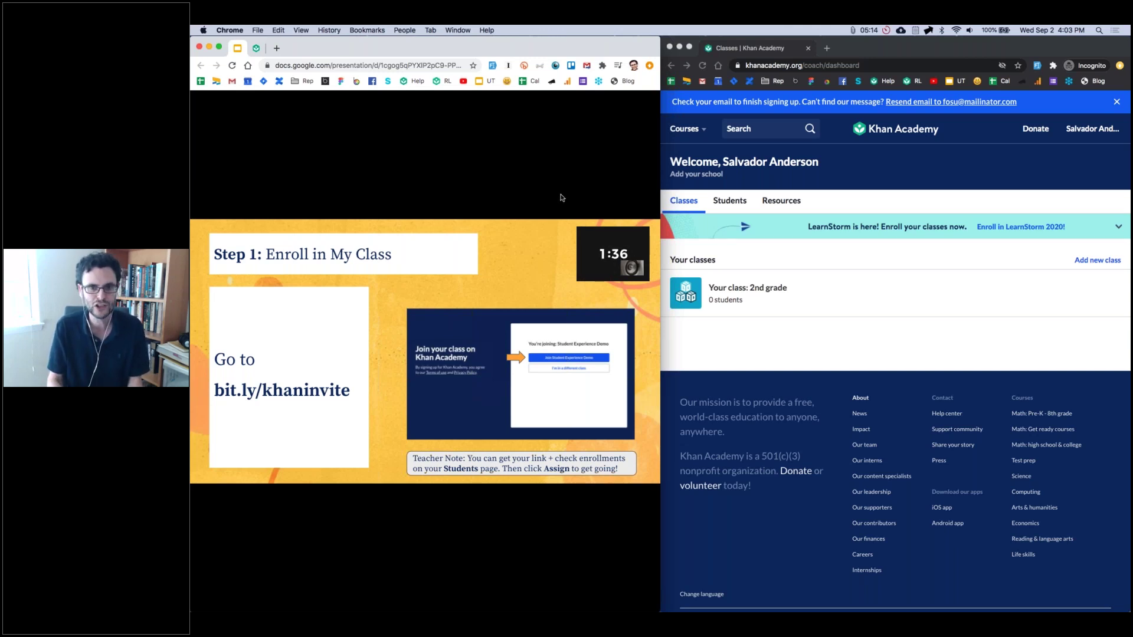
{"action": "key", "text": "Right"}
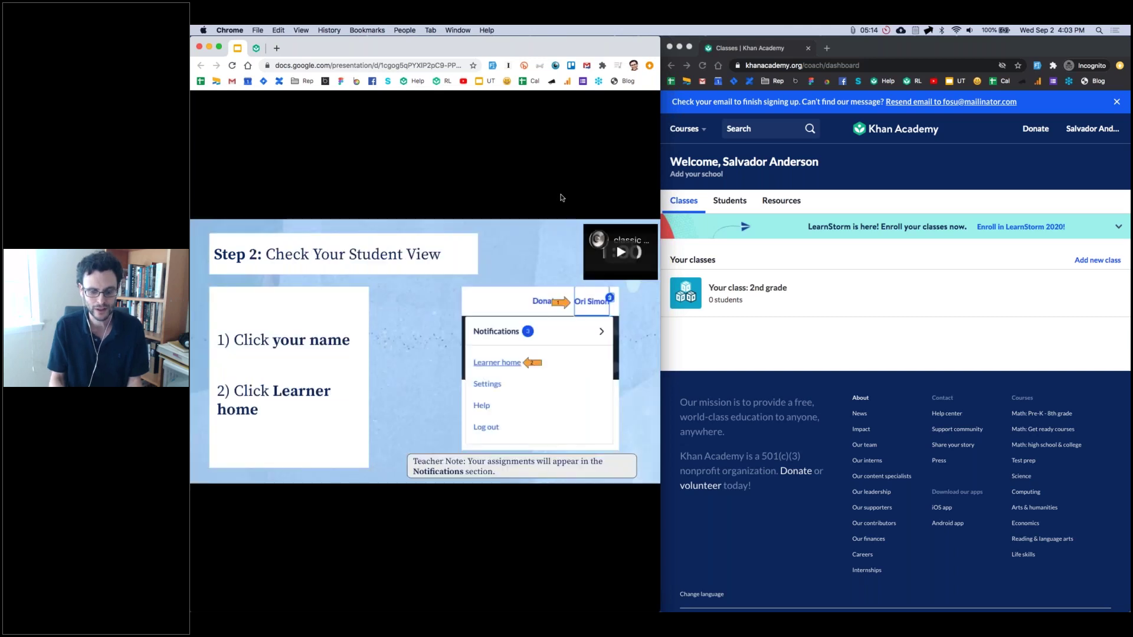
Go back to the Step 1 slide and maximize the Slides window over Khan Academy.
{"action": "key", "text": "Left"}
{"action": "key", "text": "ctrl+alt+Return"}
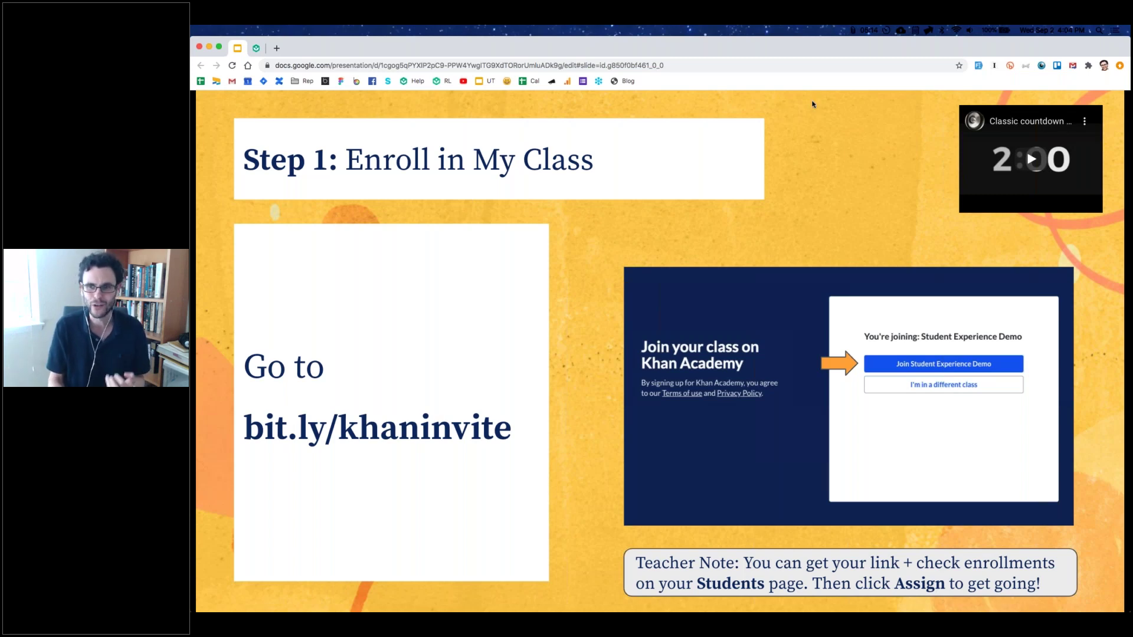
Reload the Student roster to show 29 students, choosing No thanks on the assignment-update prompt.
{"action": "left_click", "coordinate": [257, 52]}
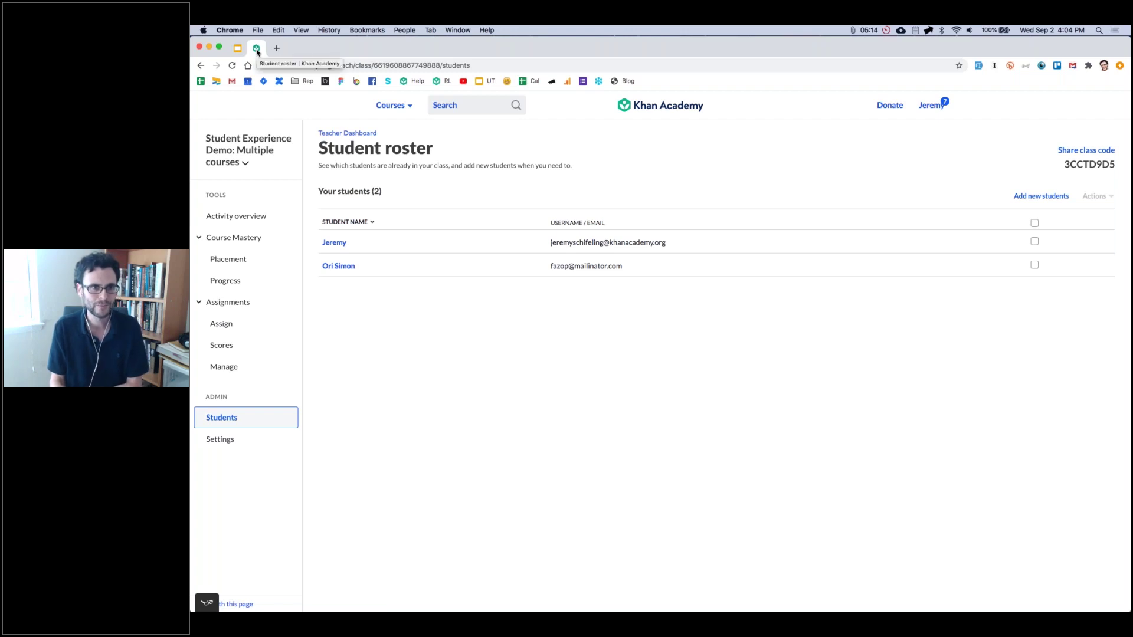
{"action": "left_click", "coordinate": [233, 68]}
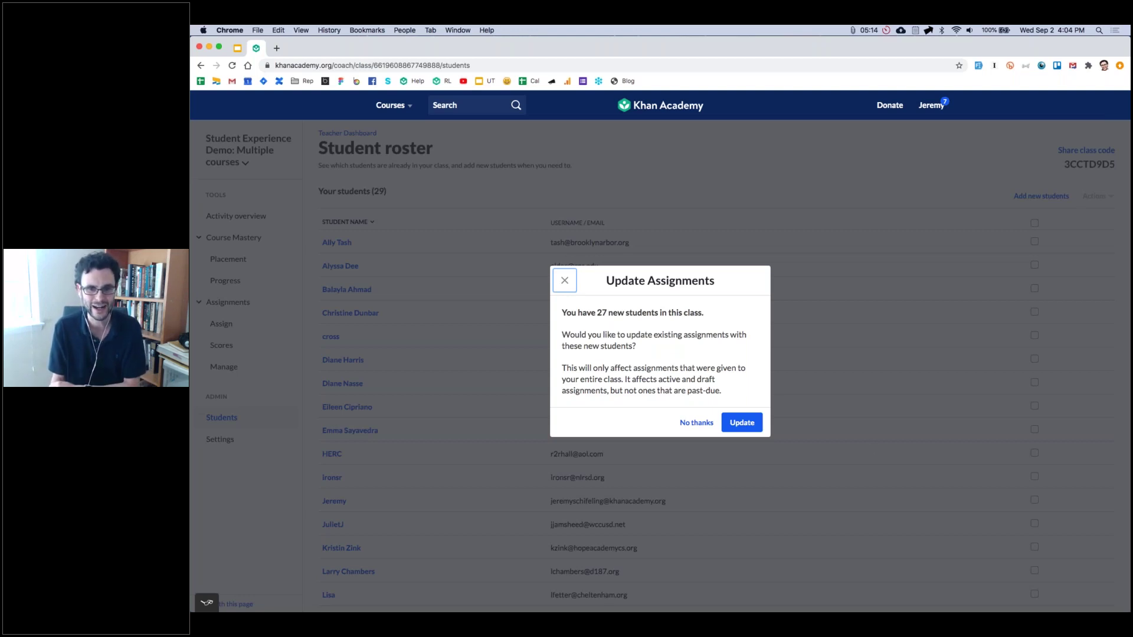
{"action": "left_click", "coordinate": [696, 423]}
{"action": "left_click", "coordinate": [543, 265]}
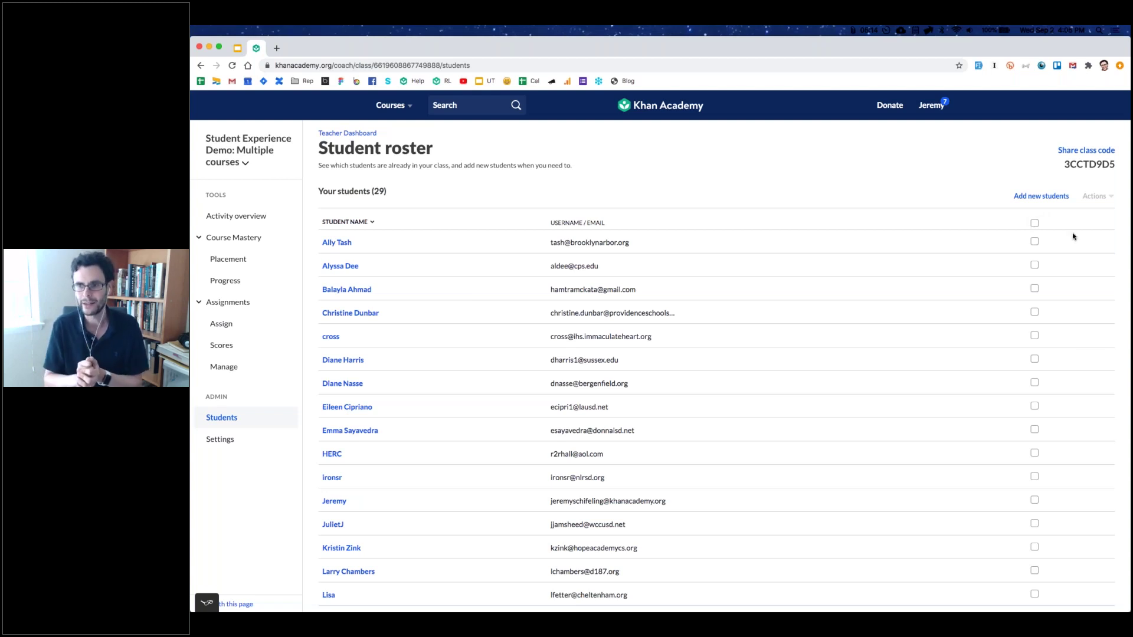
{"action": "key", "text": "ctrl+Up"}
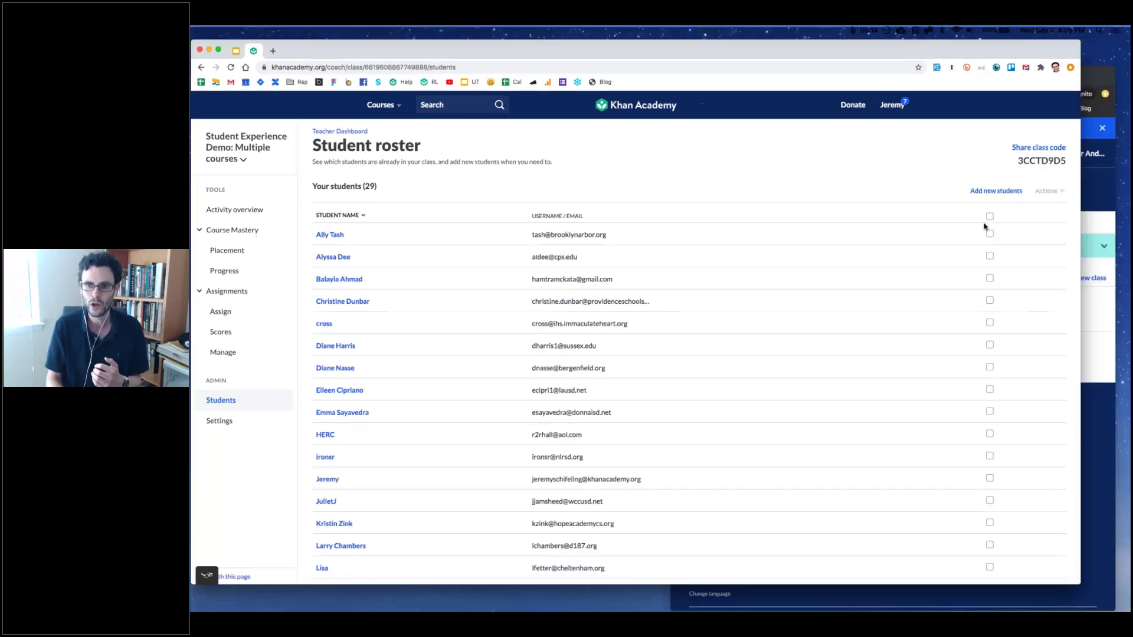
Bring the roster window forward and reload it, triggering the prompt about 5 new students.
{"action": "left_click", "coordinate": [920, 365]}
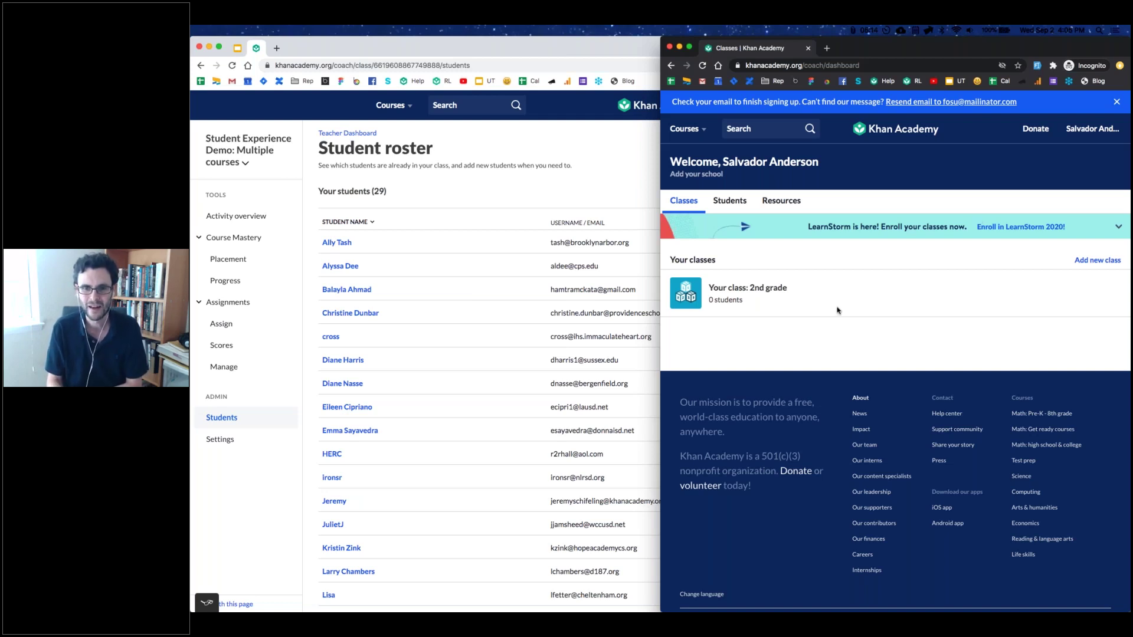
{"action": "left_click", "coordinate": [532, 228]}
{"action": "left_click", "coordinate": [235, 69]}
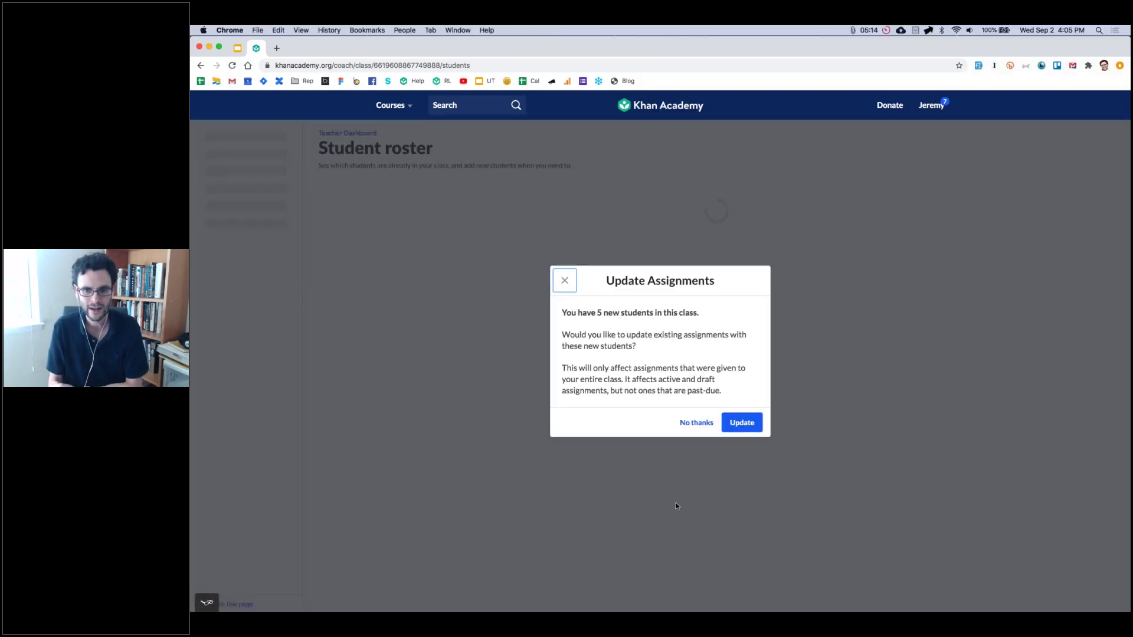
Decline updating assignments, then show the 33-student roster at 125% zoom in full screen.
{"action": "left_click", "coordinate": [697, 422]}
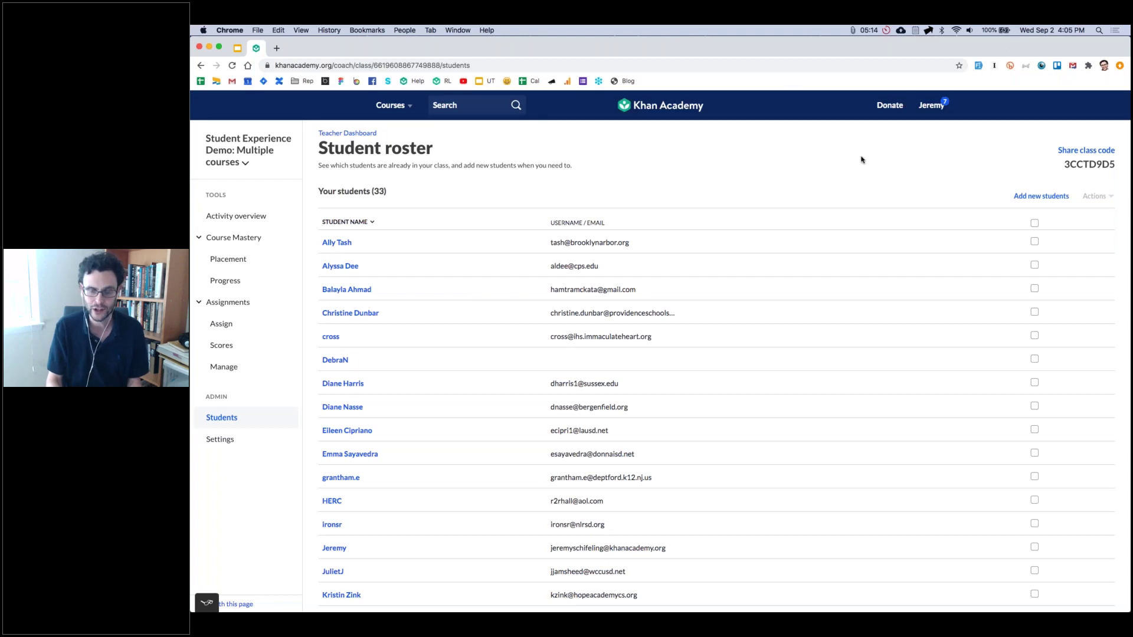
{"action": "key", "text": "super+equal"}
{"action": "key", "text": "super+equal"}
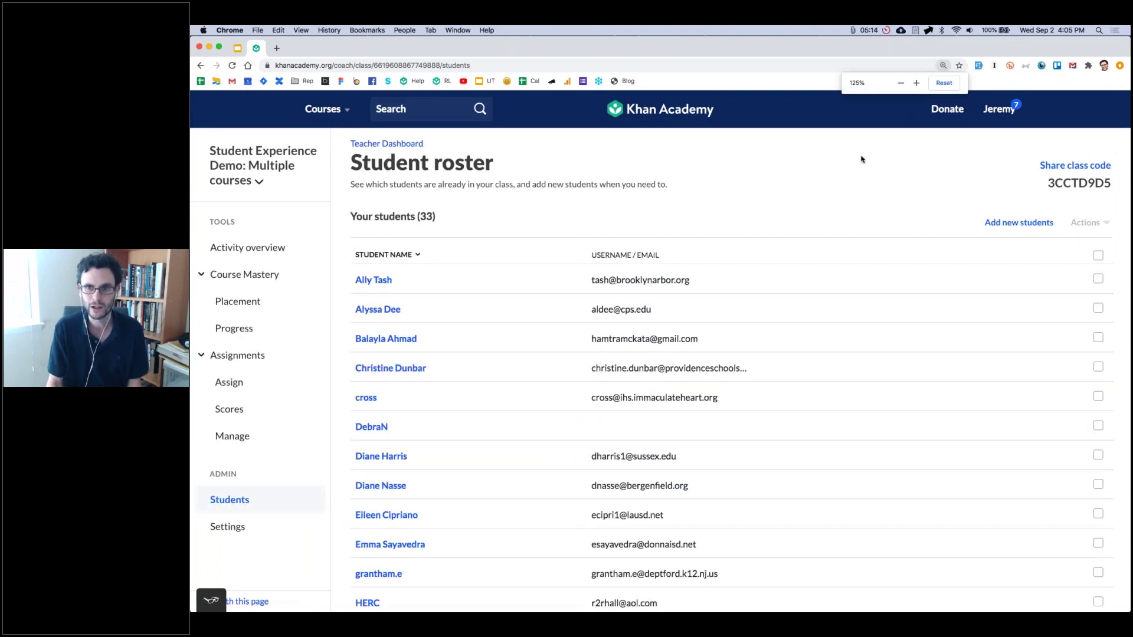
{"action": "key", "text": "super+equal"}
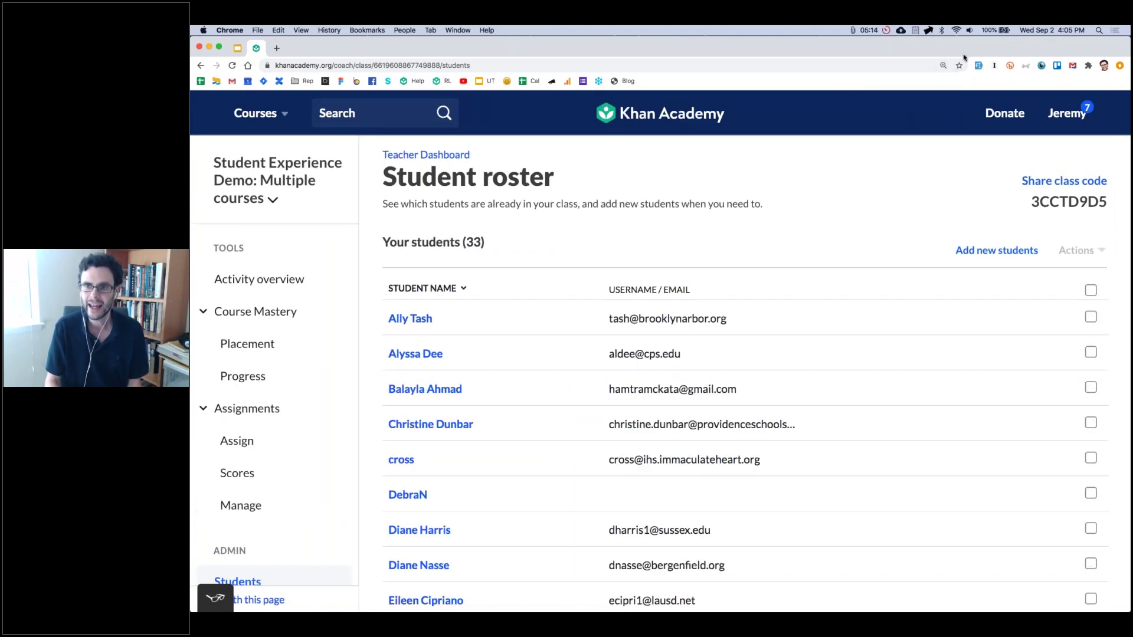
{"action": "key", "text": "ctrl+super+f"}
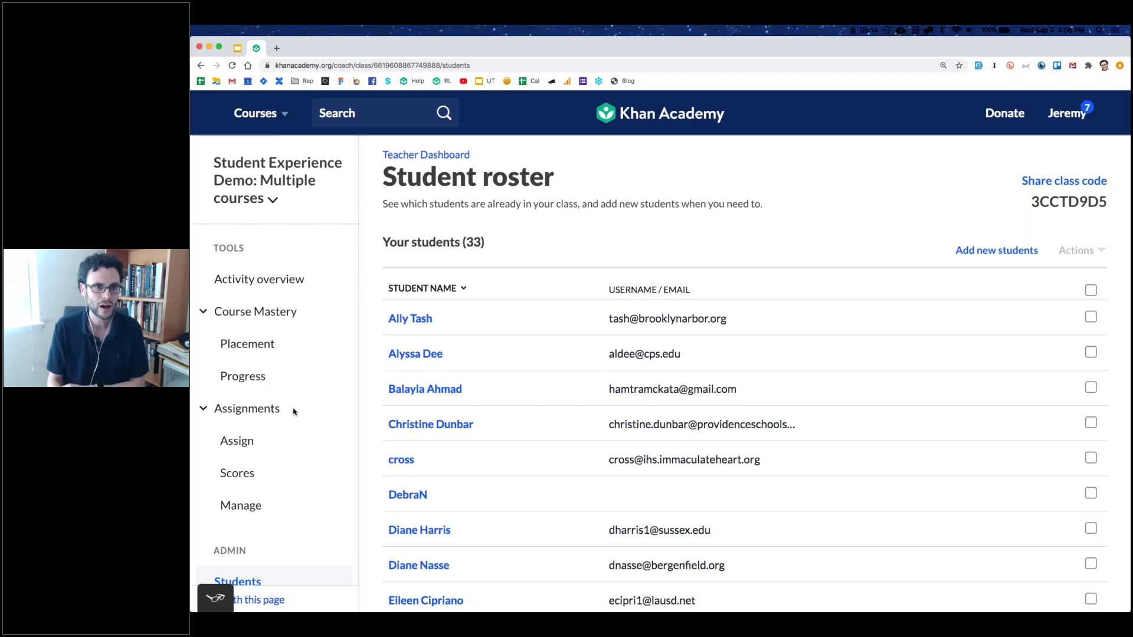
{"action": "scroll", "coordinate": [294, 411], "scroll_direction": "down", "scroll_amount": 1}
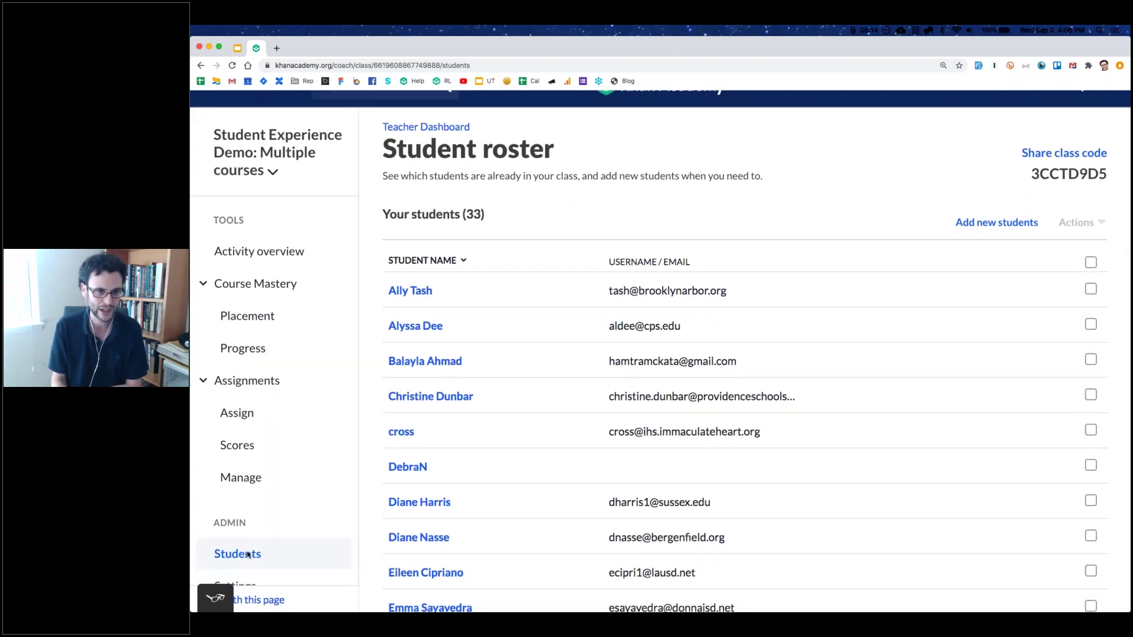
{"action": "left_click", "coordinate": [1029, 139]}
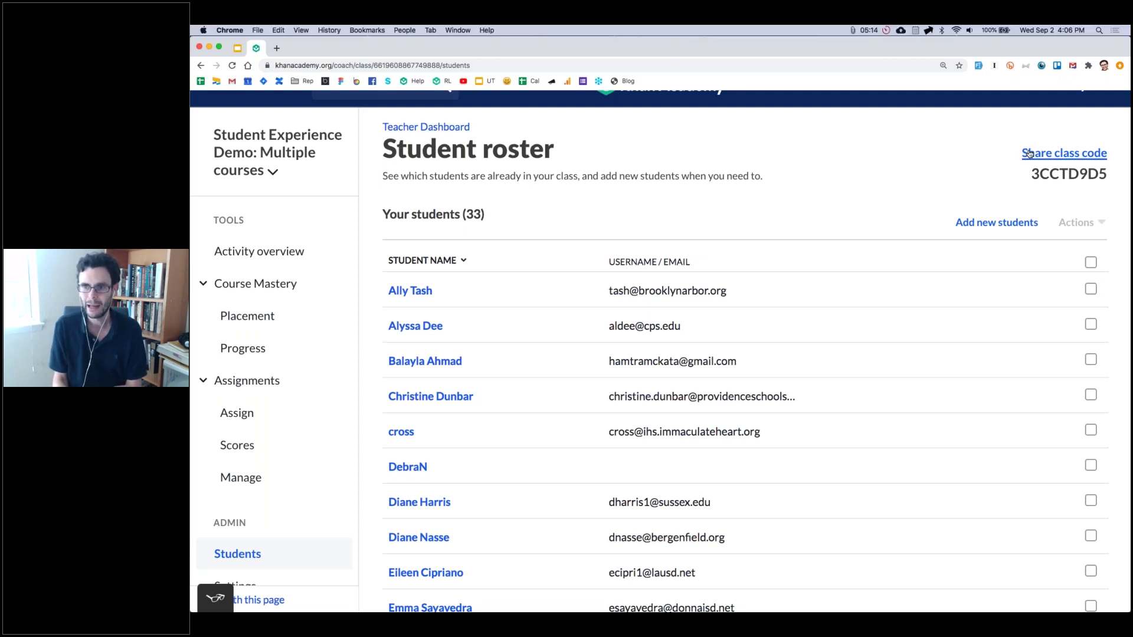
{"action": "left_click", "coordinate": [1025, 154]}
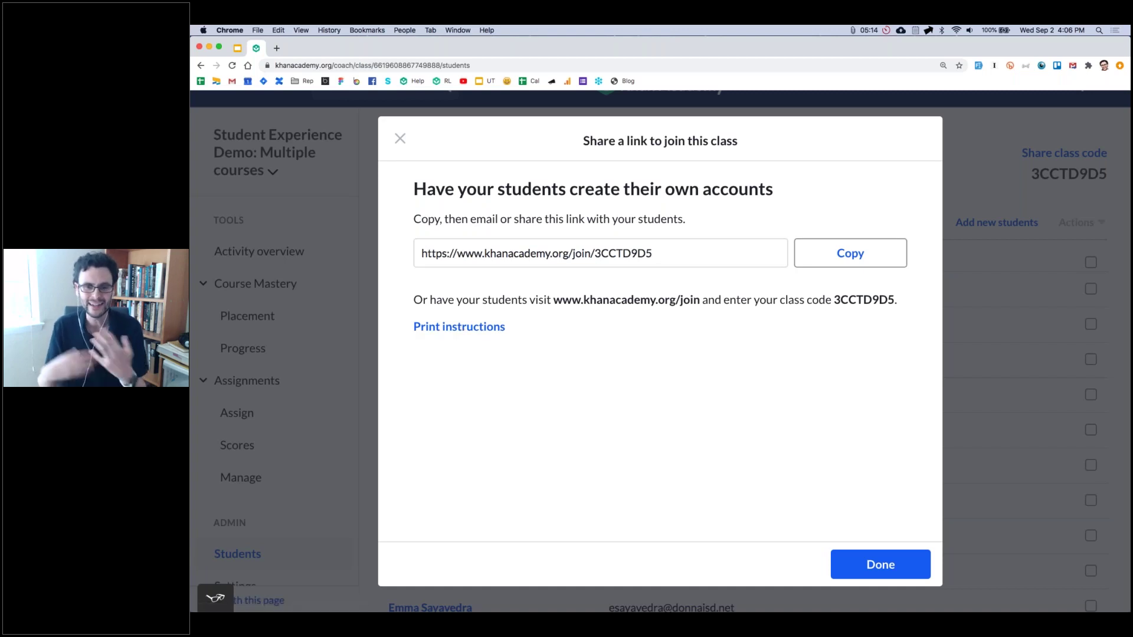
{"action": "left_click", "coordinate": [400, 141]}
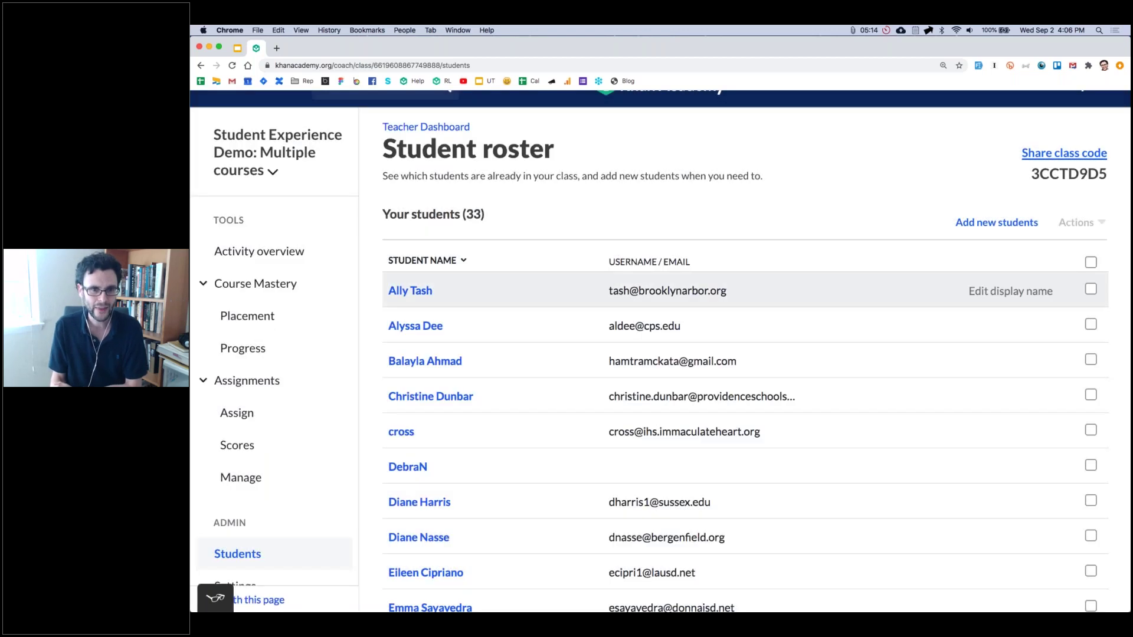
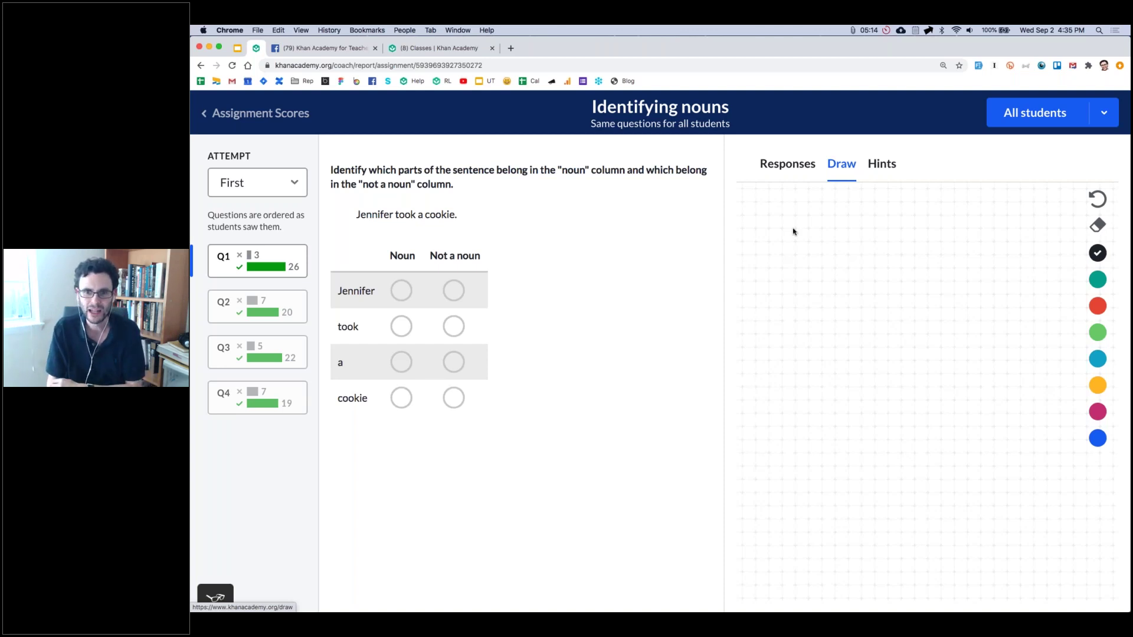
Sketch a short line on the report's Draw canvas, then return to the class's Assignment Scores table.
{"action": "left_click_drag", "start_coordinate": [763, 232], "coordinate": [800, 234]}
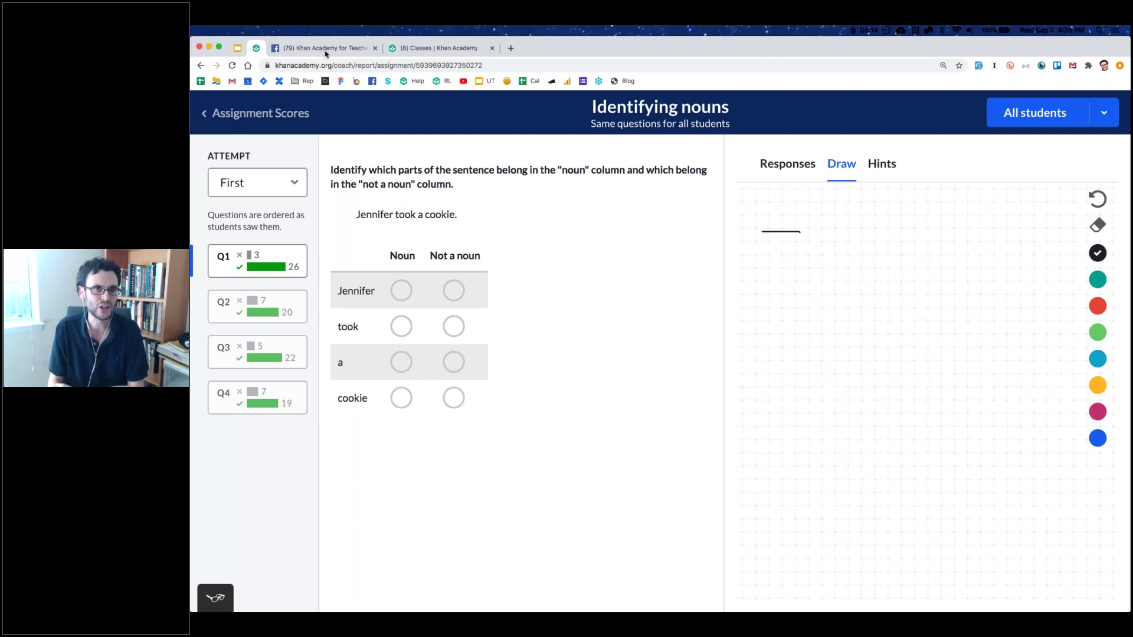
{"action": "left_click", "coordinate": [207, 112]}
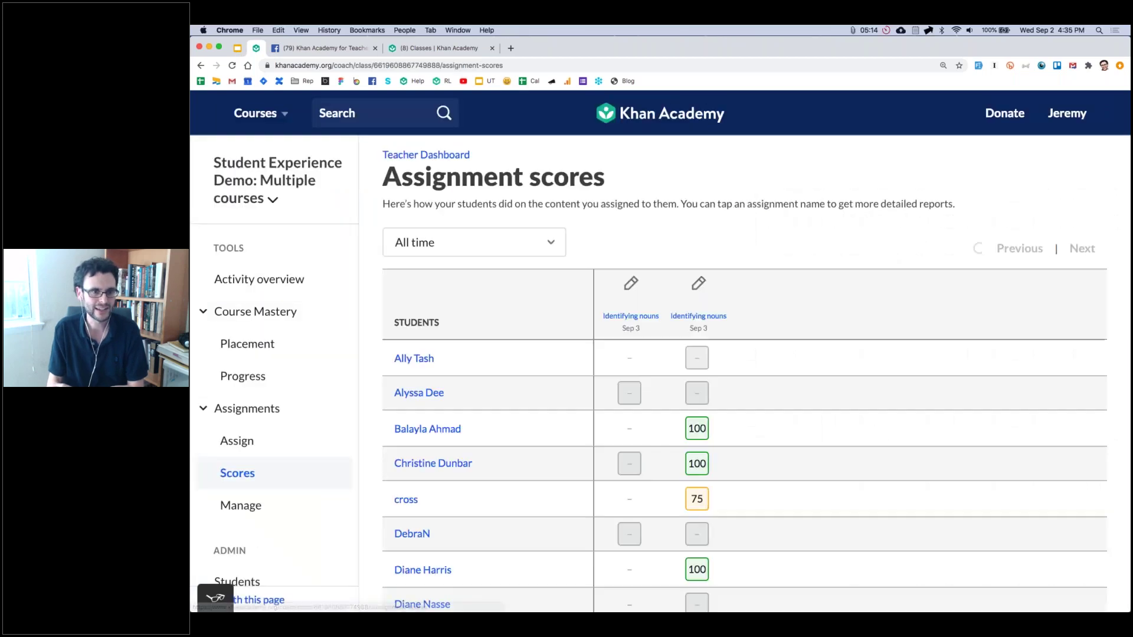
Open Manage assignments and edit the first Identifying nouns assignment, due September 3 for 16 students.
{"action": "left_click", "coordinate": [244, 505]}
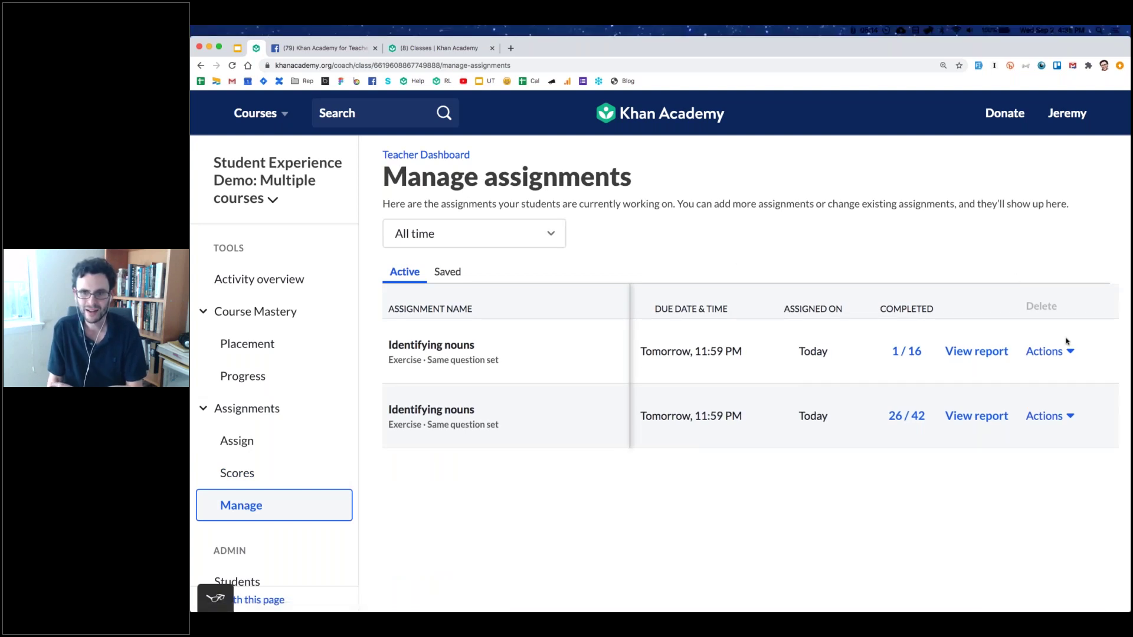
{"action": "left_click", "coordinate": [1055, 352]}
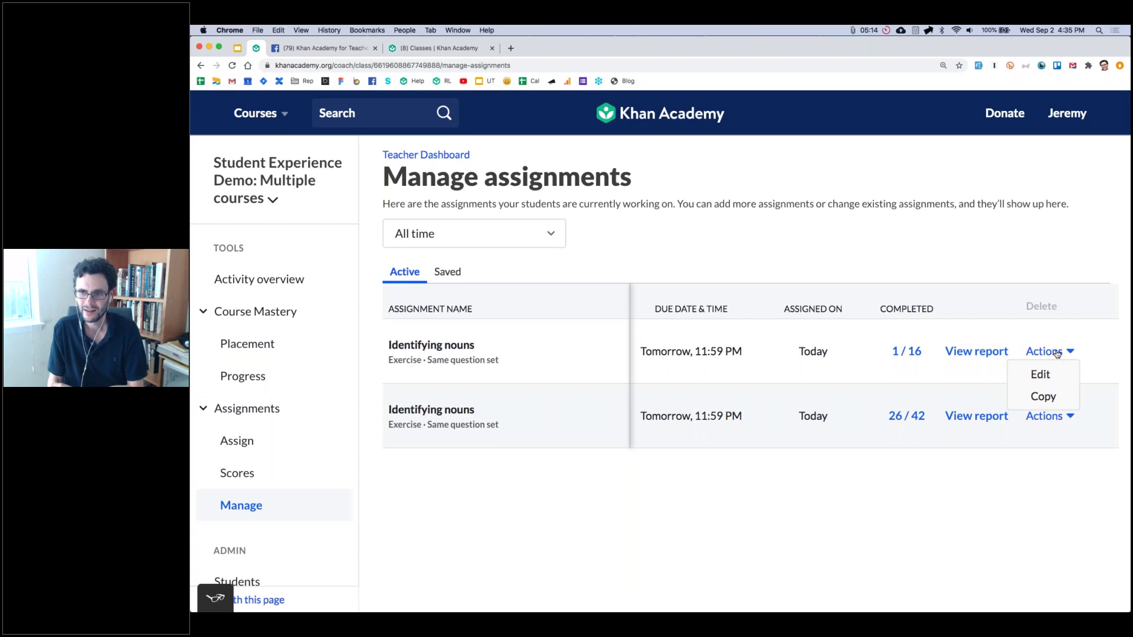
{"action": "left_click", "coordinate": [1049, 375]}
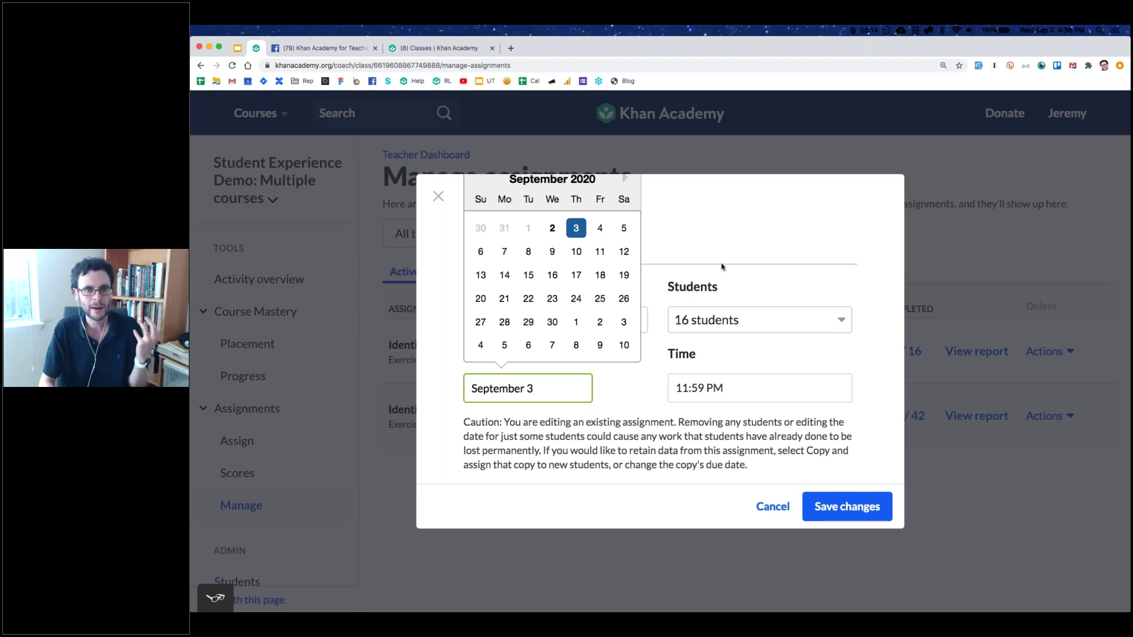
Close the edit dialog unchanged and open Get ready for 3rd grade from the Math: Get Ready courses.
{"action": "left_click", "coordinate": [437, 196]}
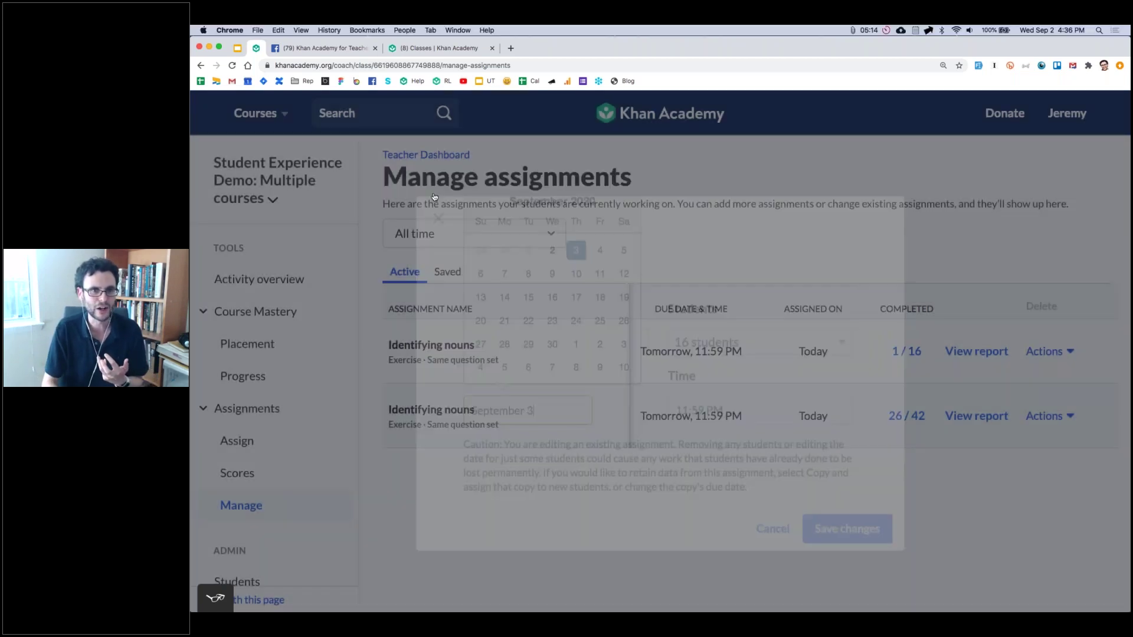
{"action": "left_click", "coordinate": [268, 118]}
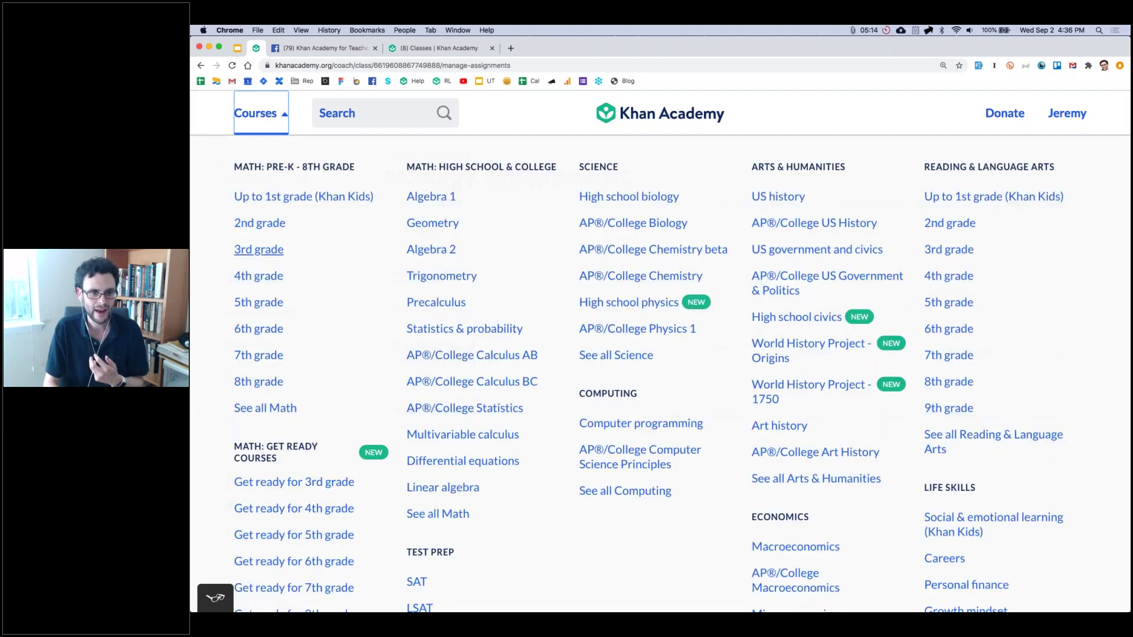
{"action": "scroll", "coordinate": [260, 224], "scroll_direction": "down", "scroll_amount": 3}
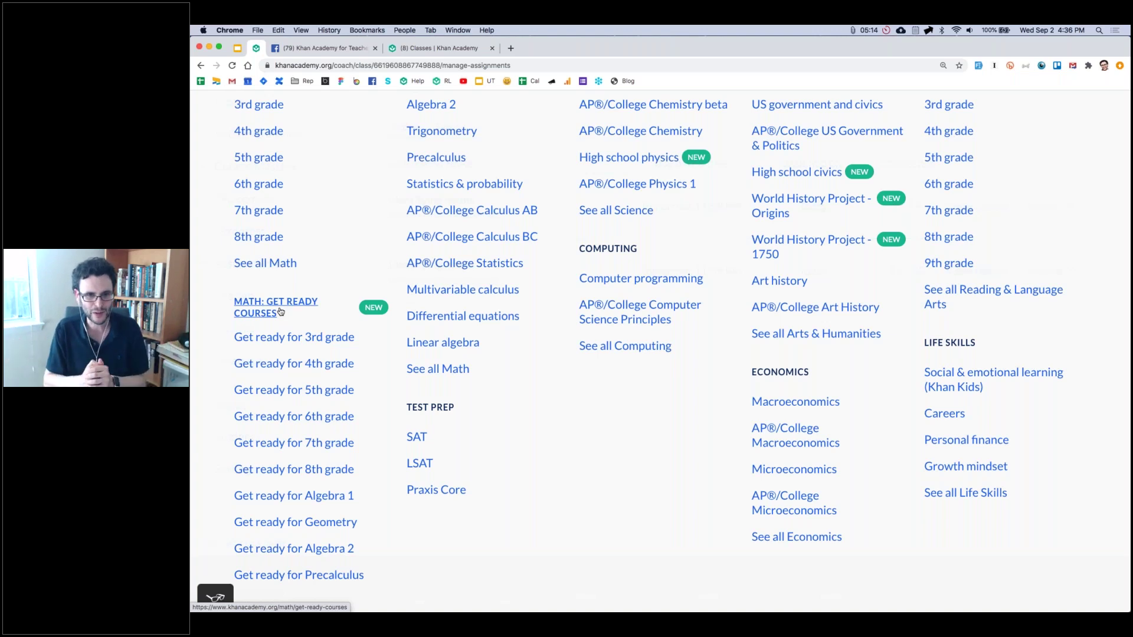
{"action": "left_click", "coordinate": [294, 336]}
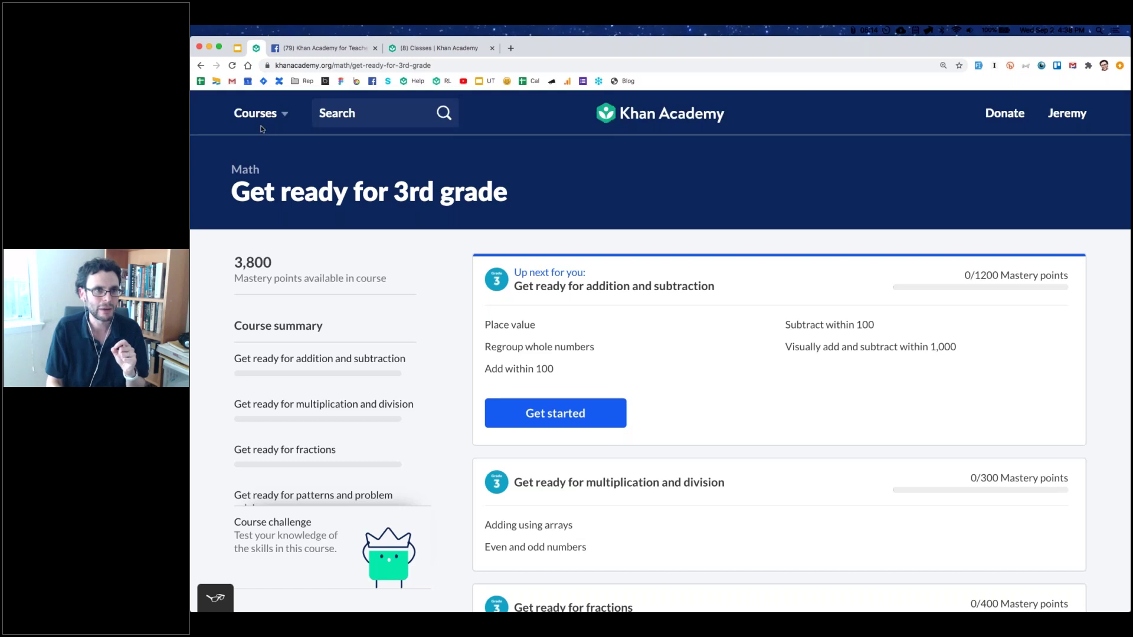
Go back, review the class's Skills mastery levels in Activity overview, then reopen the Courses catalogue.
{"action": "left_click", "coordinate": [201, 66]}
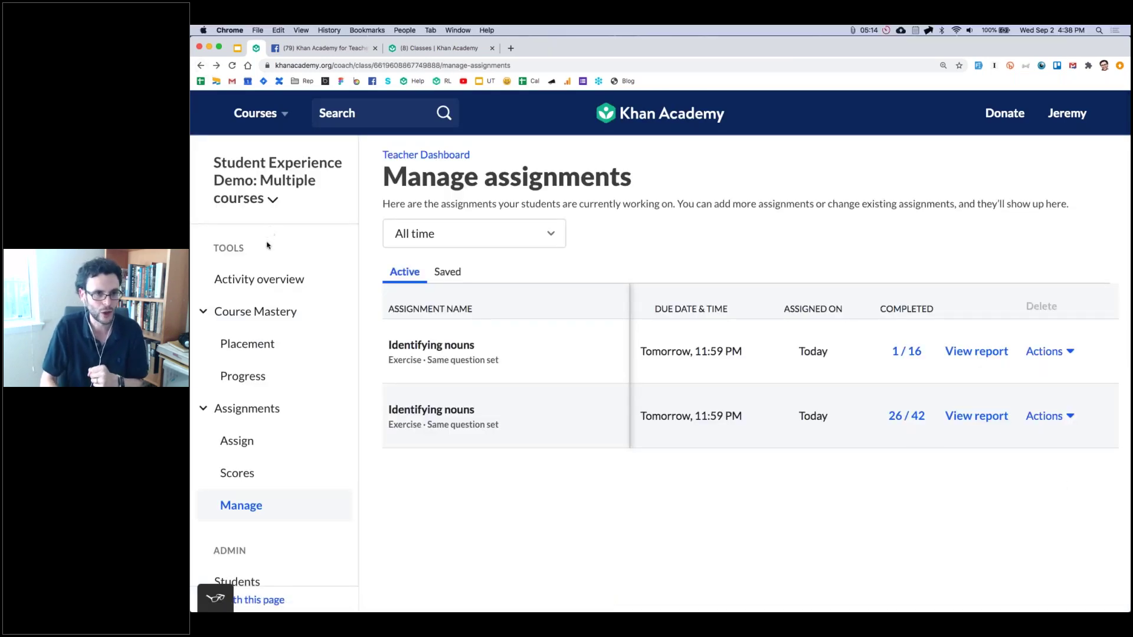
{"action": "left_click", "coordinate": [267, 282]}
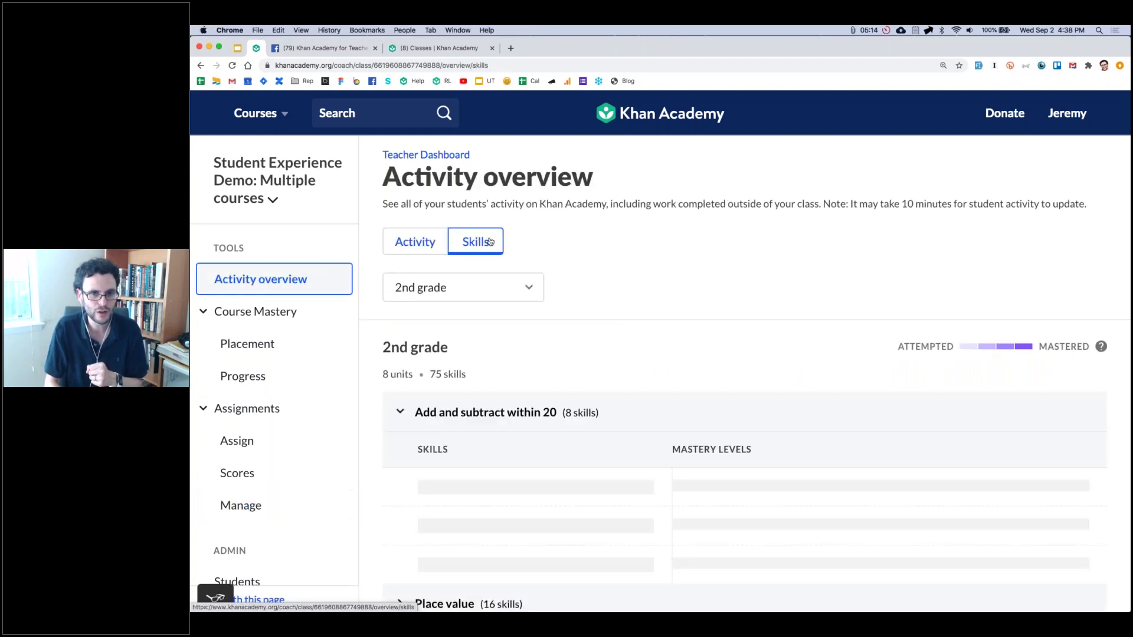
{"action": "scroll", "coordinate": [522, 355], "scroll_direction": "down", "scroll_amount": 3}
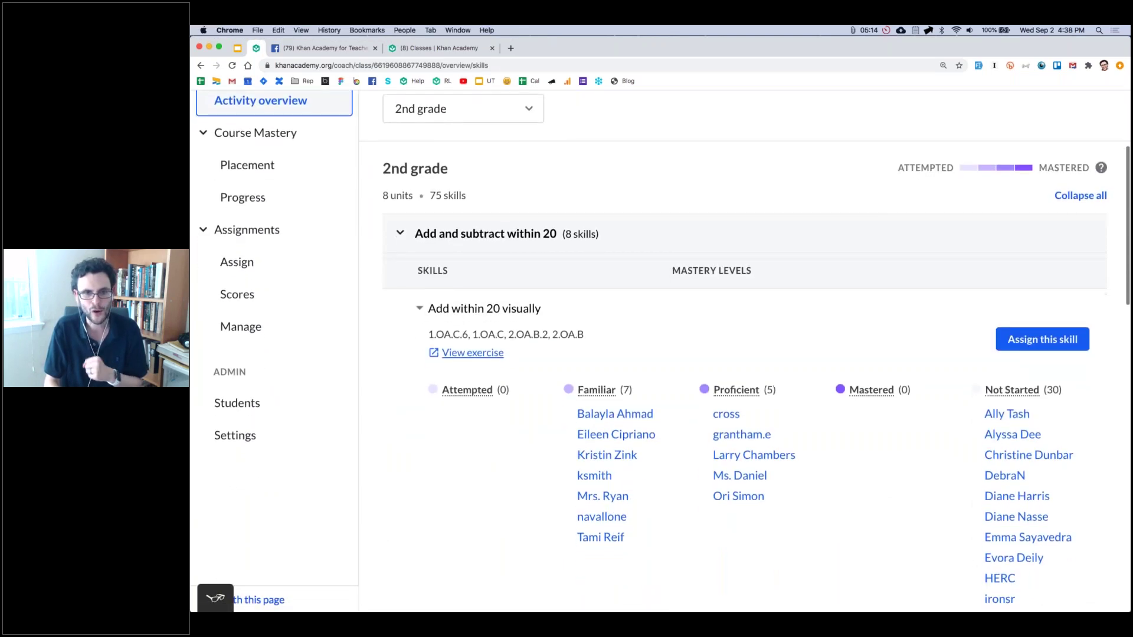
{"action": "mouse_move", "coordinate": [475, 391]}
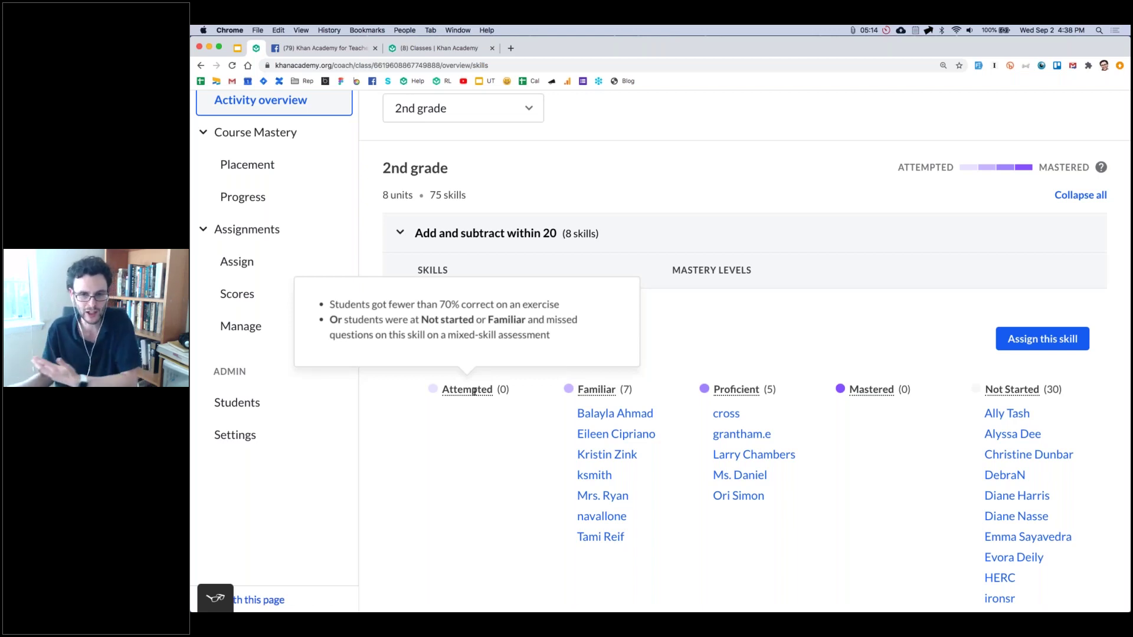
{"action": "mouse_move", "coordinate": [596, 389]}
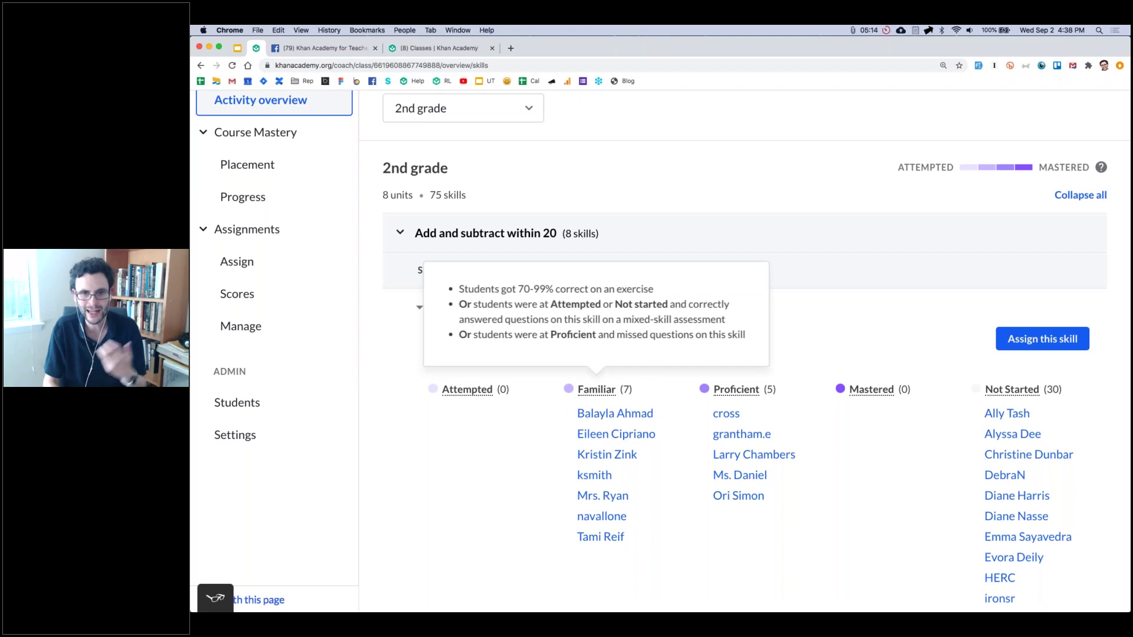
{"action": "mouse_move", "coordinate": [730, 387]}
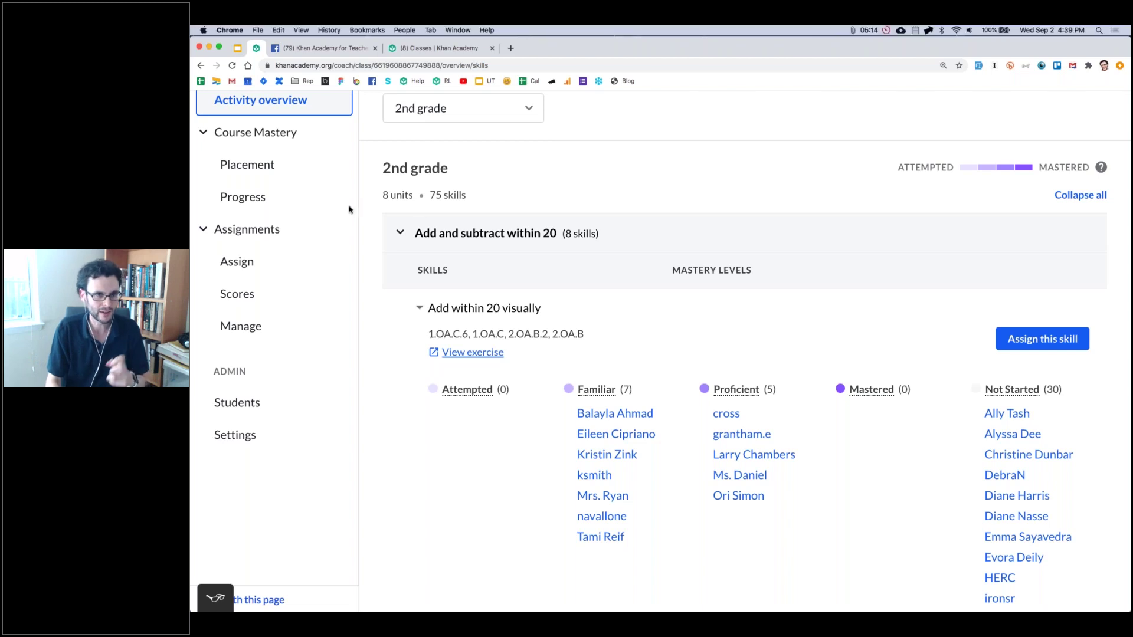
{"action": "scroll", "coordinate": [349, 207], "scroll_direction": "up", "scroll_amount": 3}
{"action": "left_click", "coordinate": [272, 121]}
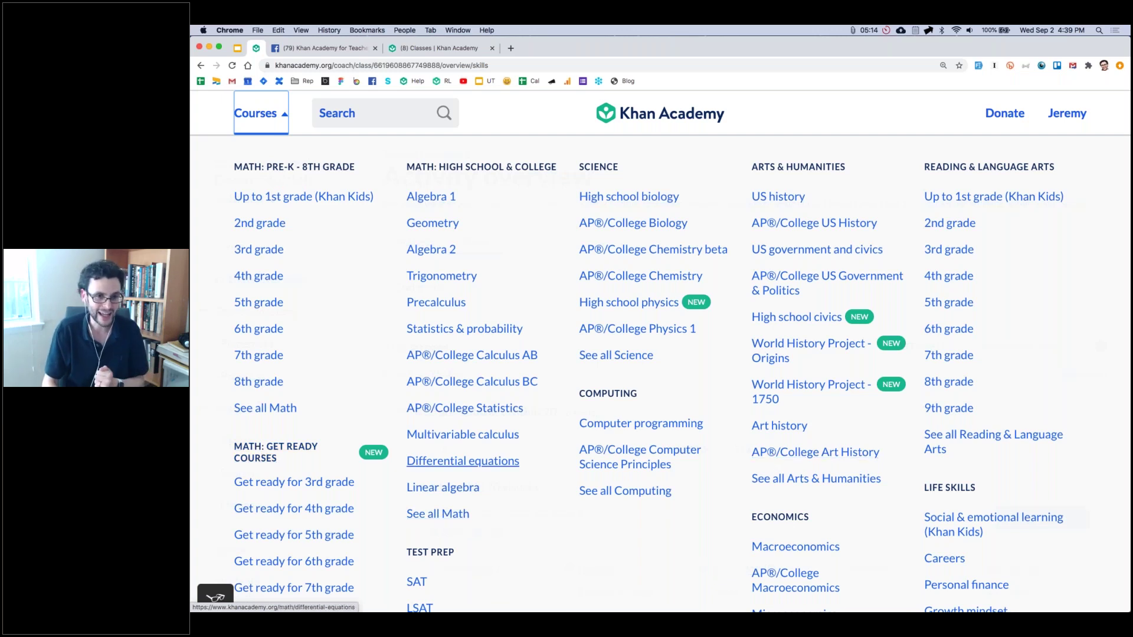
Scroll the course catalogue, then switch to the Google Slides presentation's Recap slide.
{"action": "scroll", "coordinate": [460, 462], "scroll_direction": "down", "scroll_amount": 1}
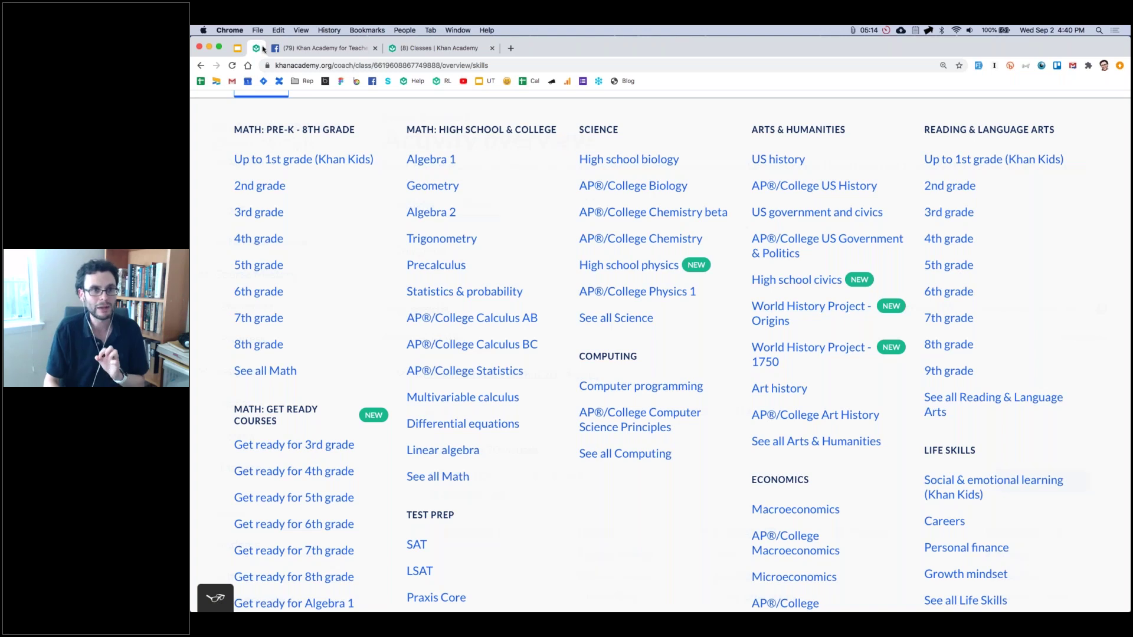
{"action": "left_click", "coordinate": [238, 54]}
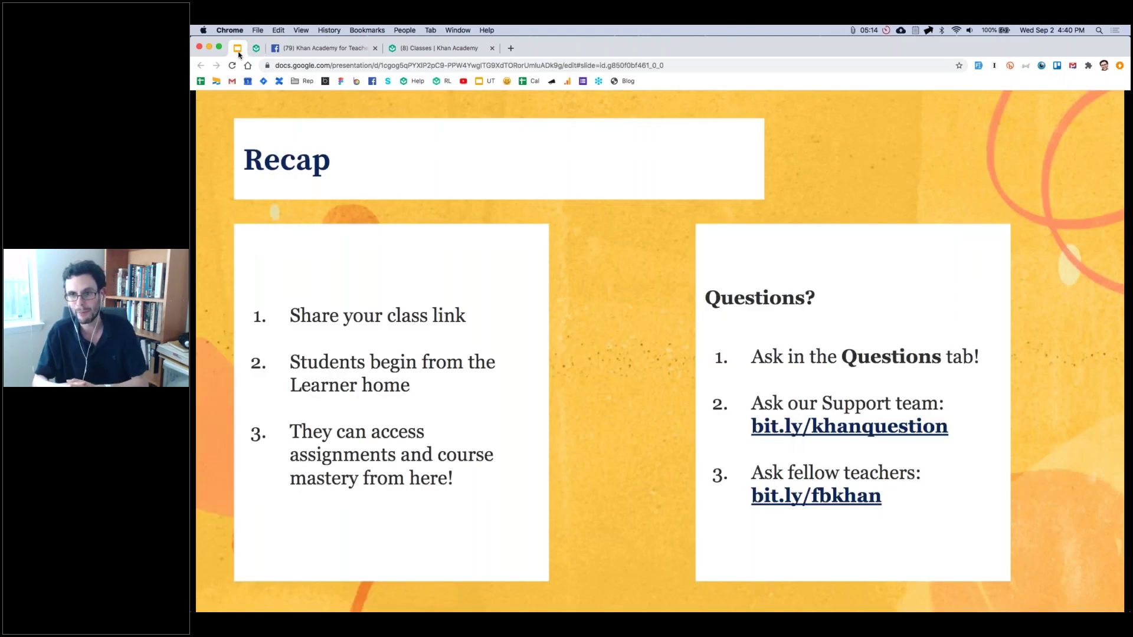